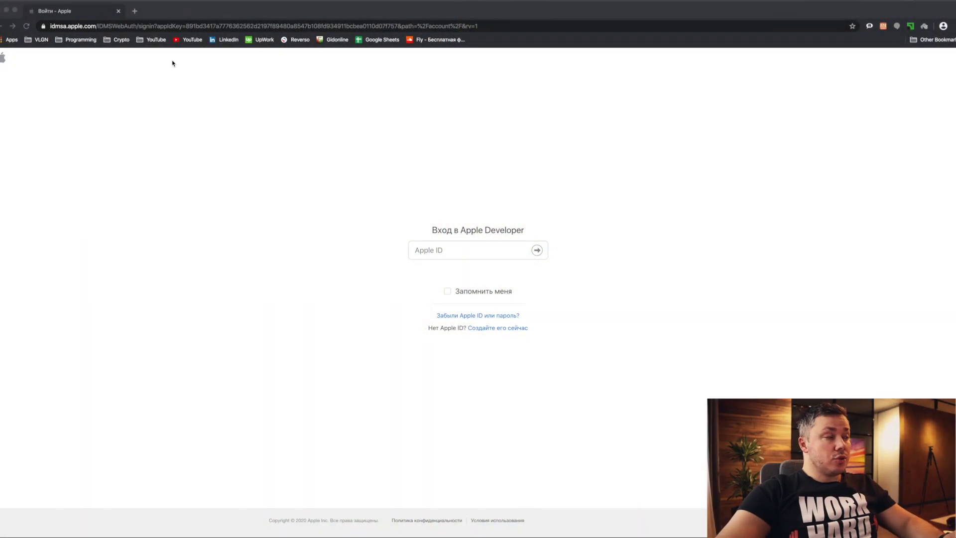
Search Google for 'homebrew' in a new tab and open the brew.sh website.
left_click(135, 11)
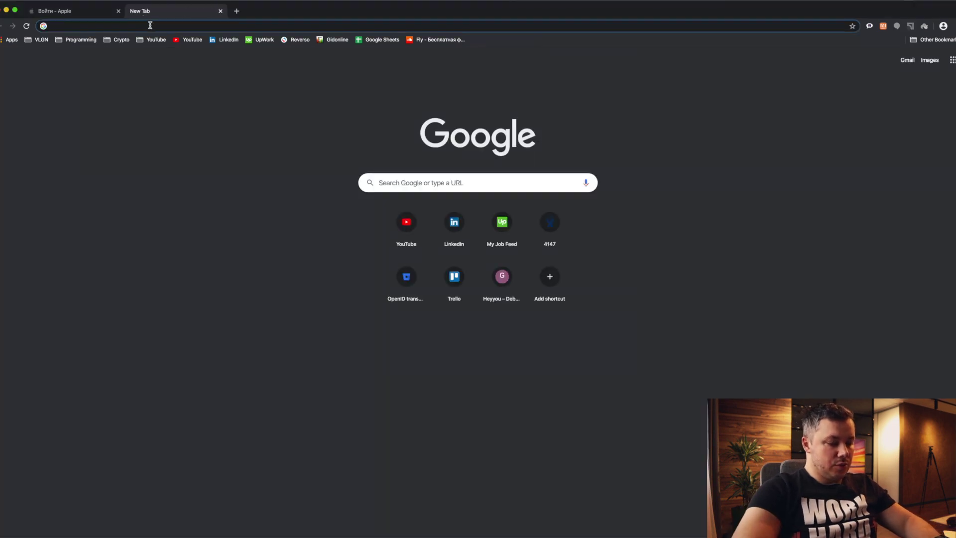
type("home")
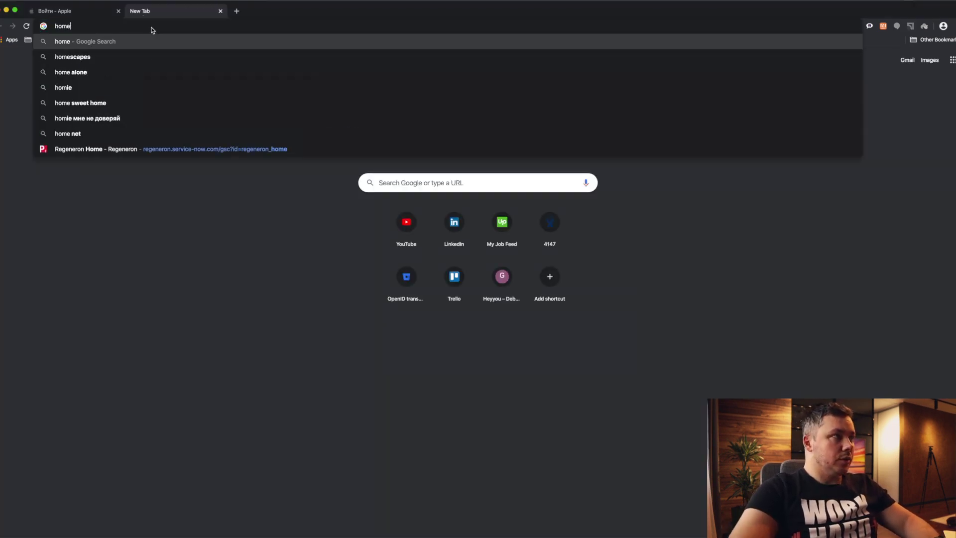
type("bre")
key("Down")
key("Return")
left_click(131, 137)
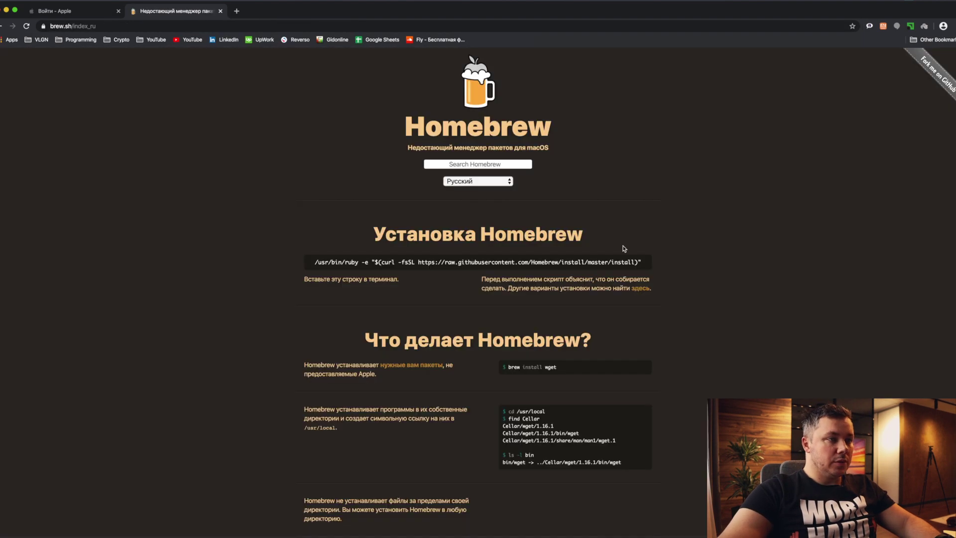
Select the Homebrew install command on brew.sh to copy it for Terminal.
scroll(570, 343, "down", 2)
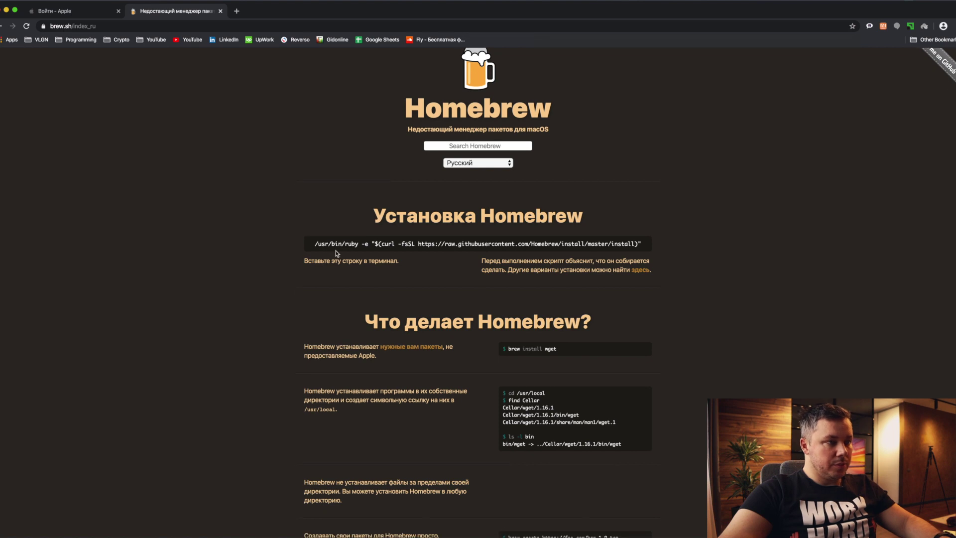
triple_click(331, 236)
key("super+c")
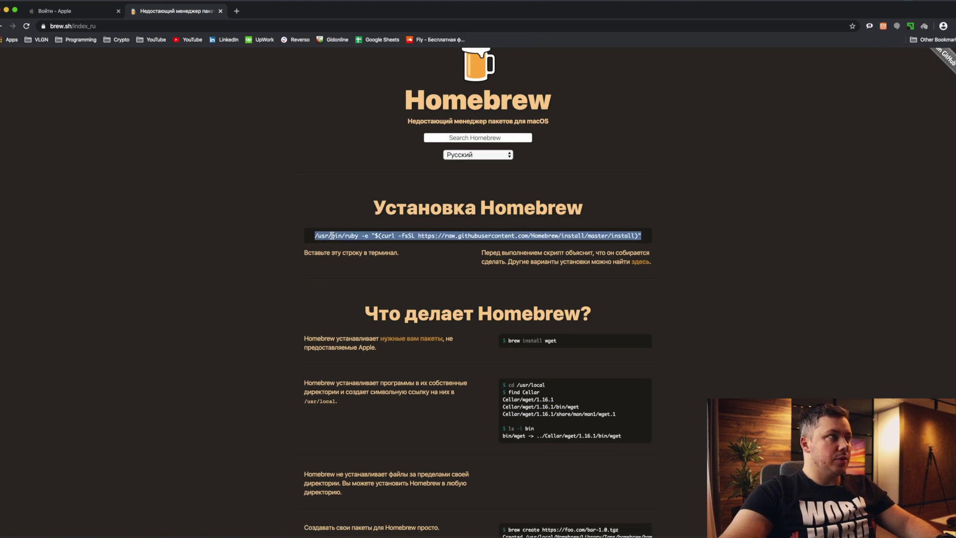
key("super+Tab")
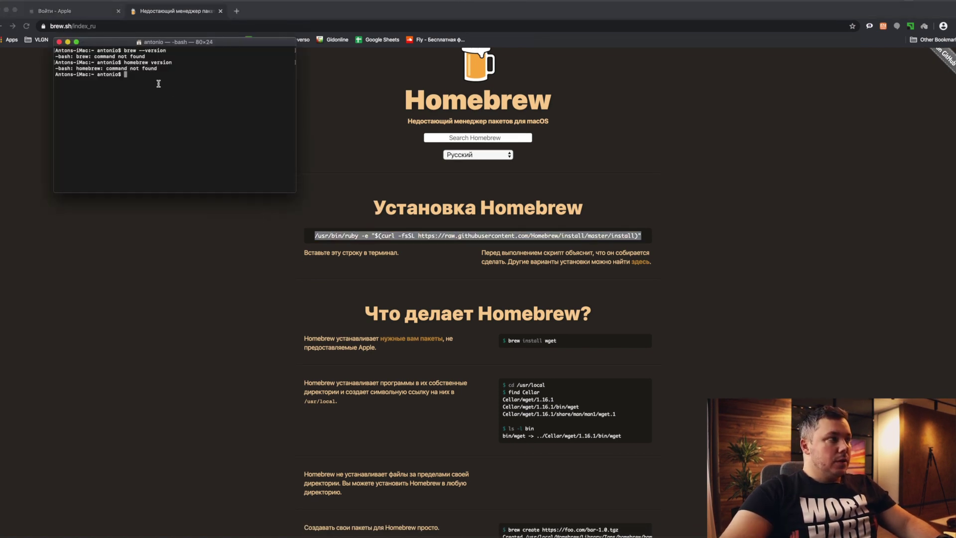
Paste and run the Homebrew install command, entering the account password, until 'Installation successful!' appears.
key("super+v")
key("Return")
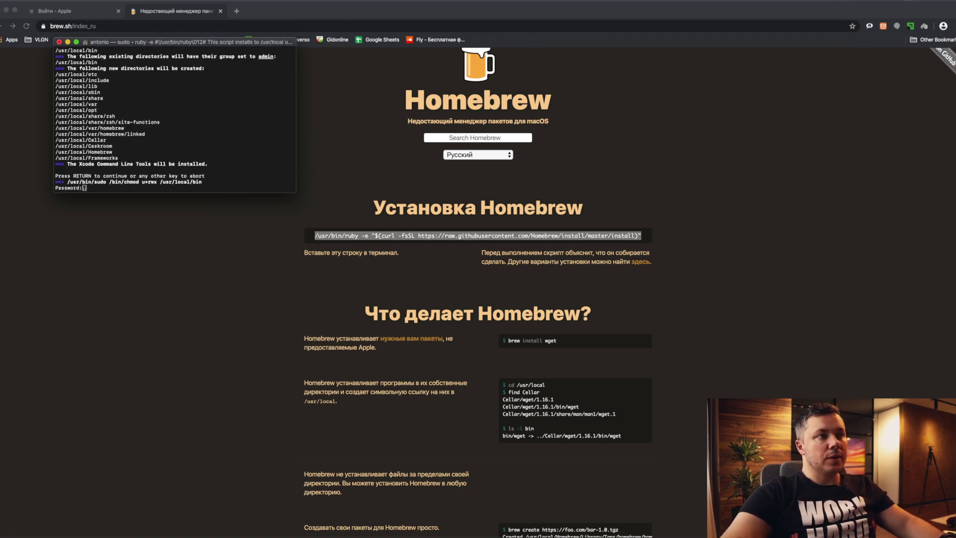
key("Return")
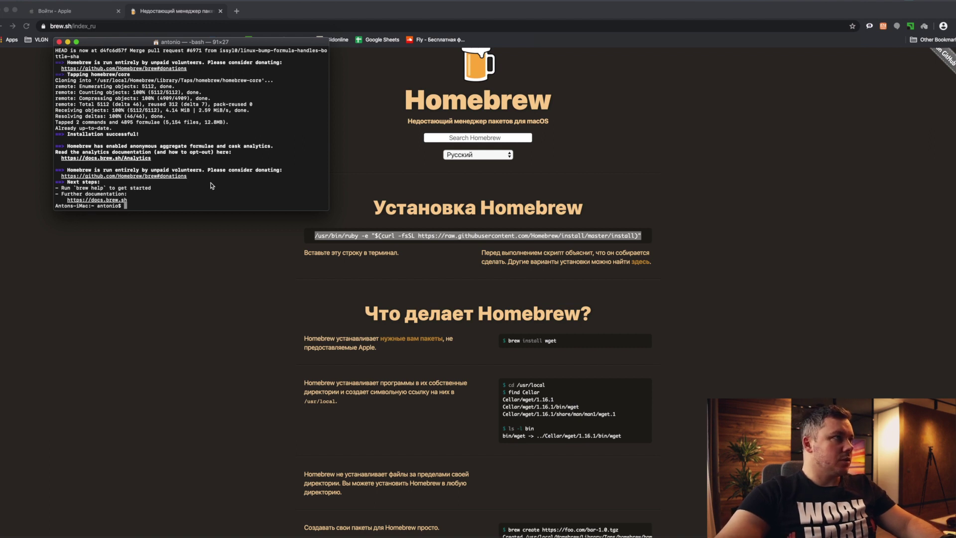
left_click_drag(138, 39, 146, 53)
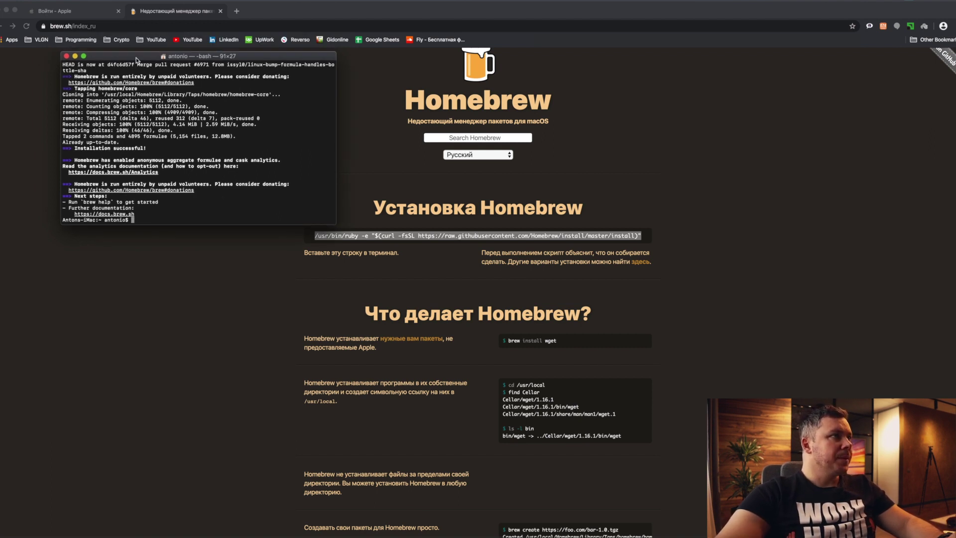
Search Google for 'aria2c' in a new tab and open the aria2c(1) documentation page.
left_click(238, 11)
type("aria2c")
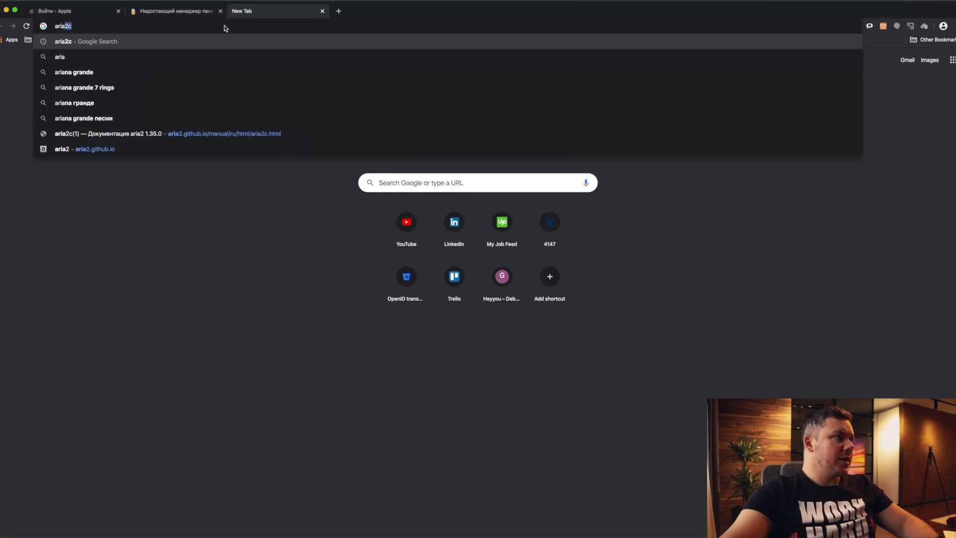
key("Return")
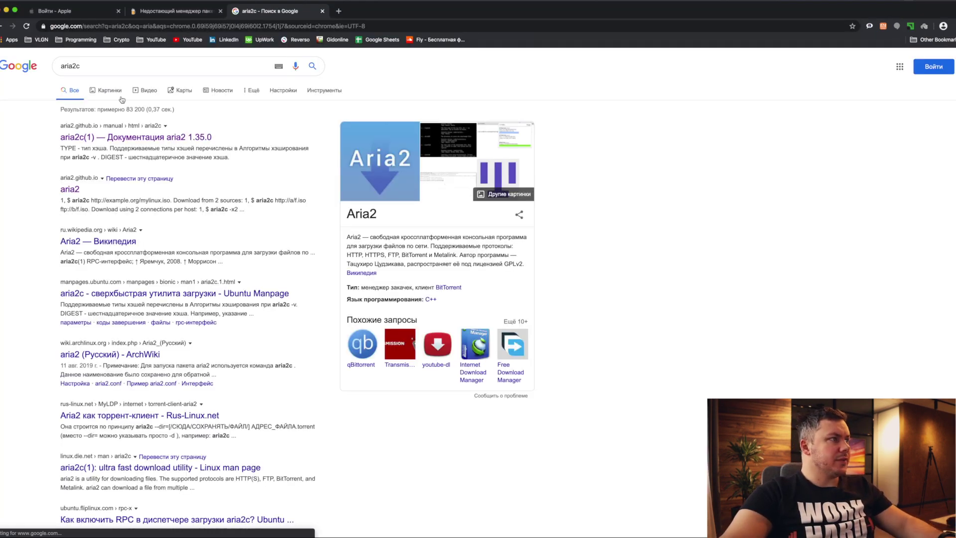
left_click(132, 138)
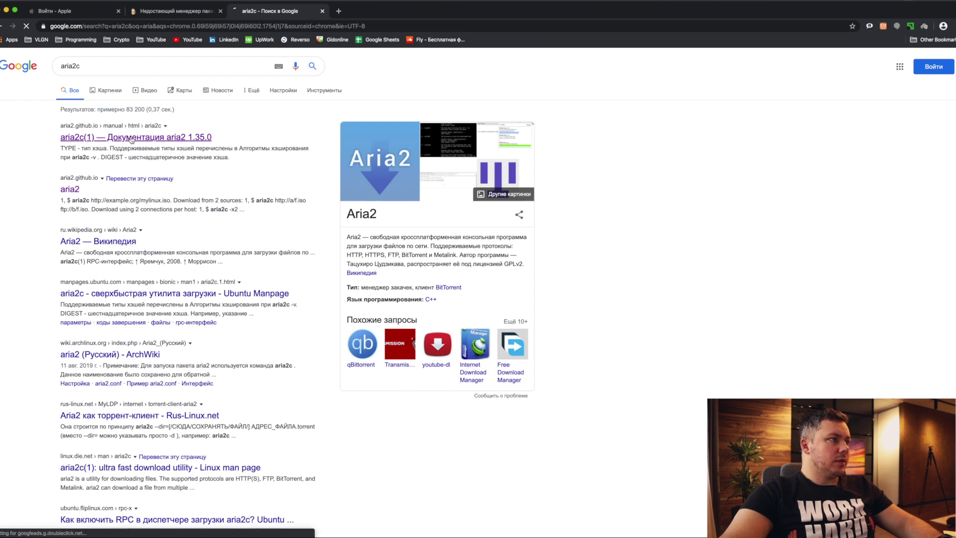
scroll(279, 210, "down", 3)
scroll(292, 233, "up", 3)
scroll(293, 232, "down", 2)
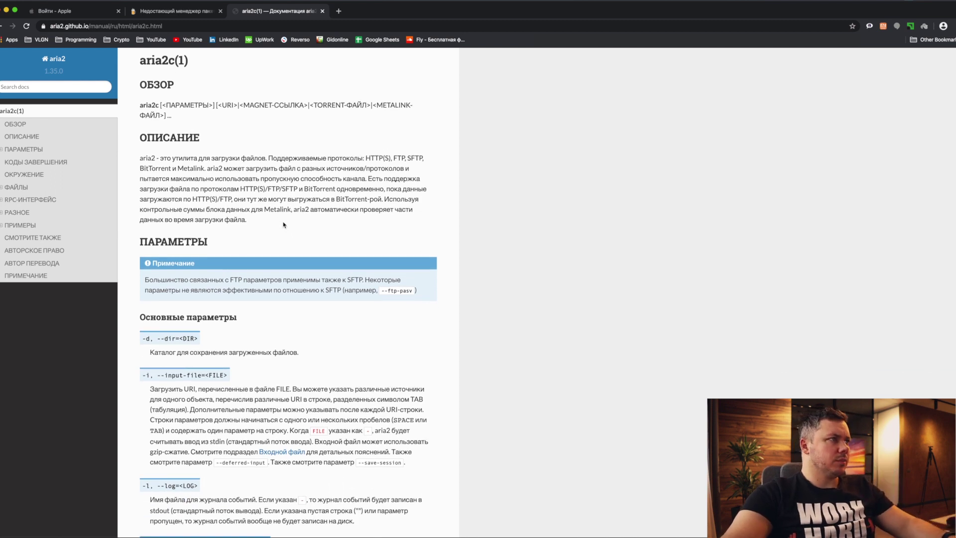
key("ctrl+shift+Tab")
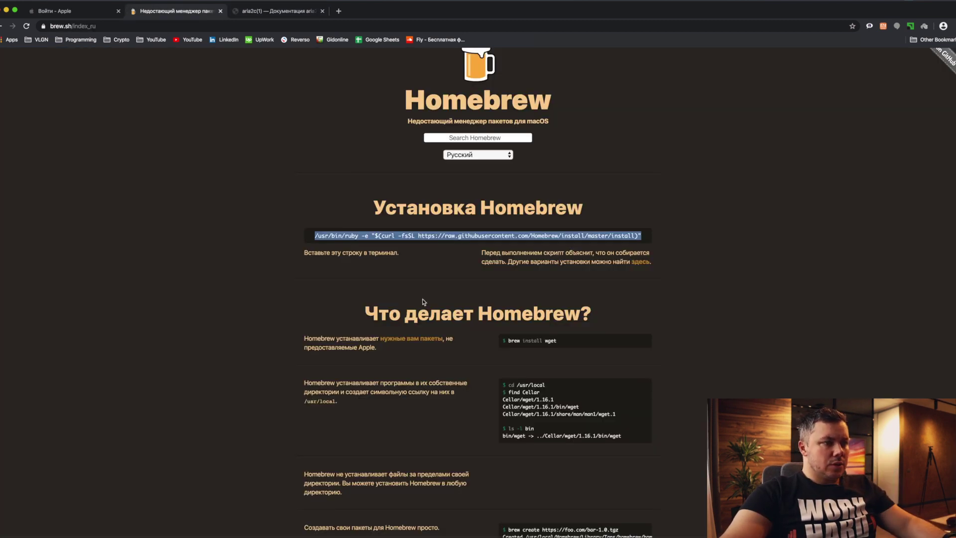
key("super+Tab")
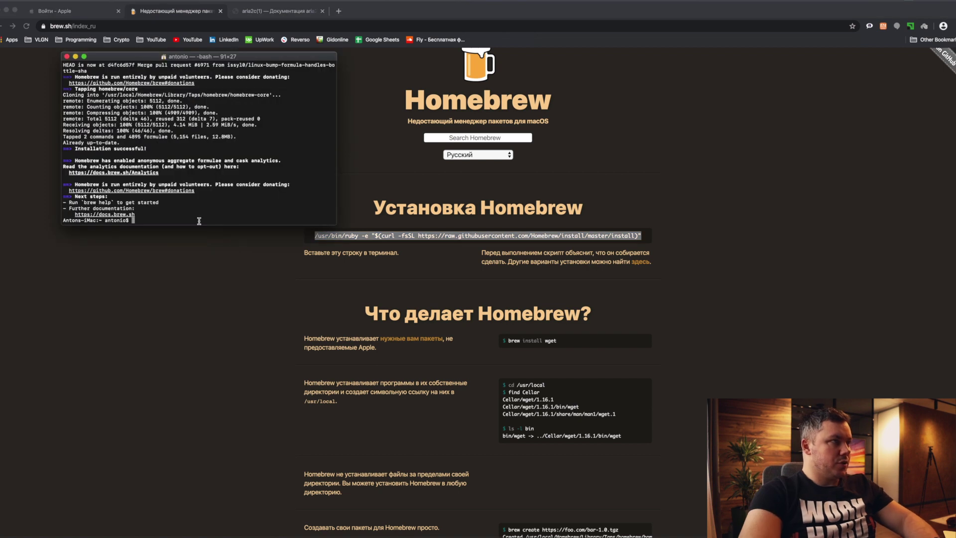
type("bre")
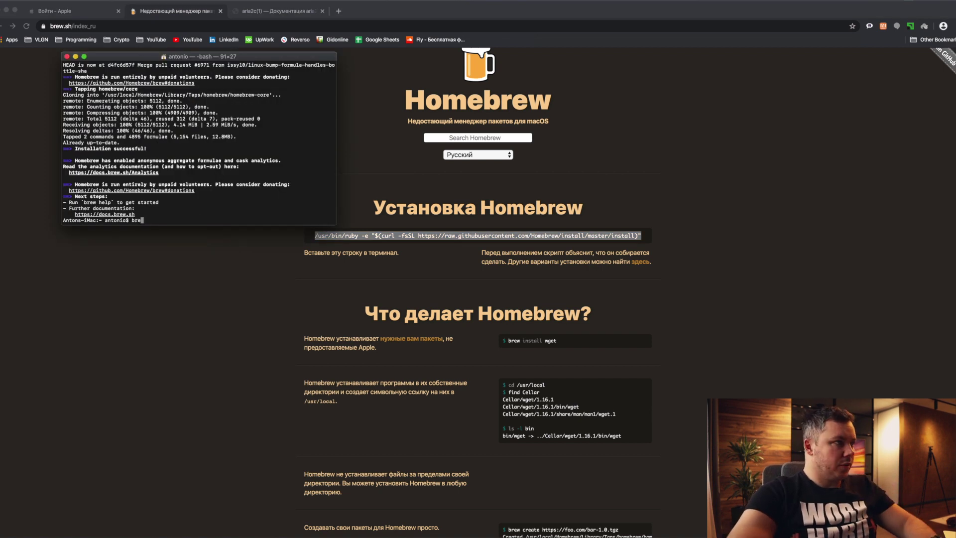
key("BackSpace")
key("BackSpace")
key("BackSpace")
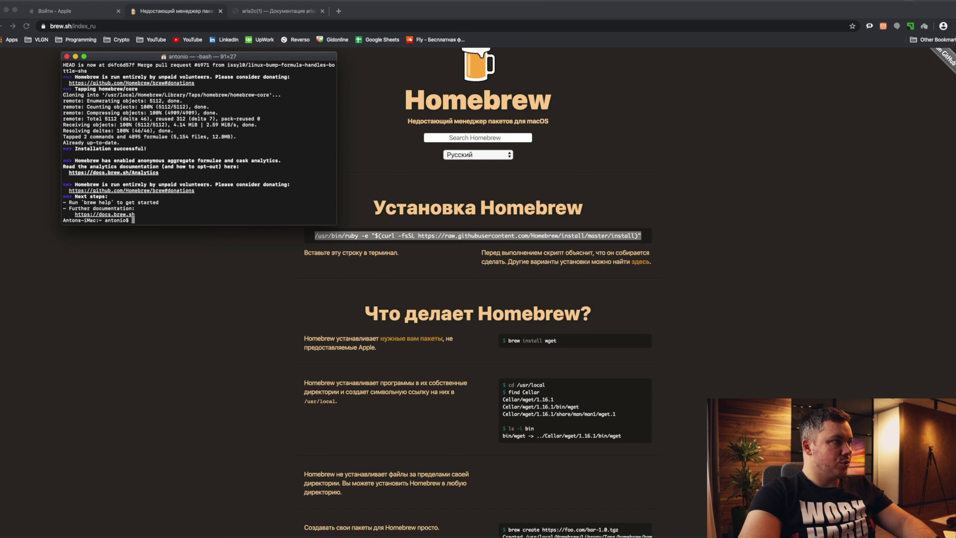
type("brew")
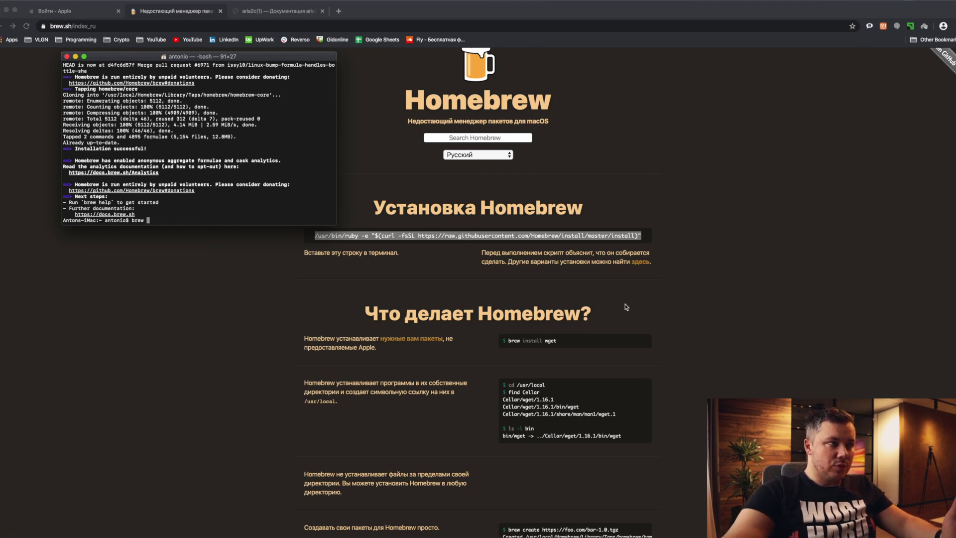
scroll(338, 261, "down", 1)
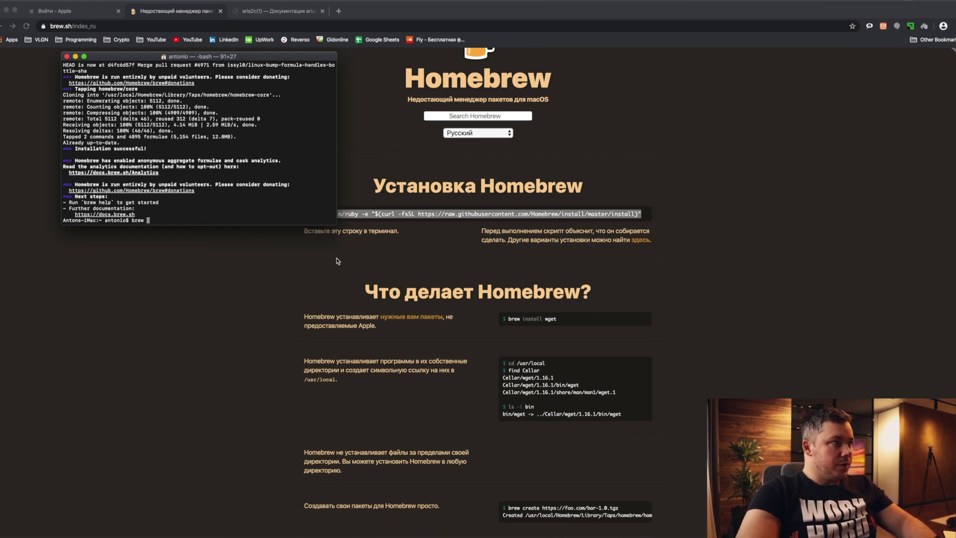
type("install ")
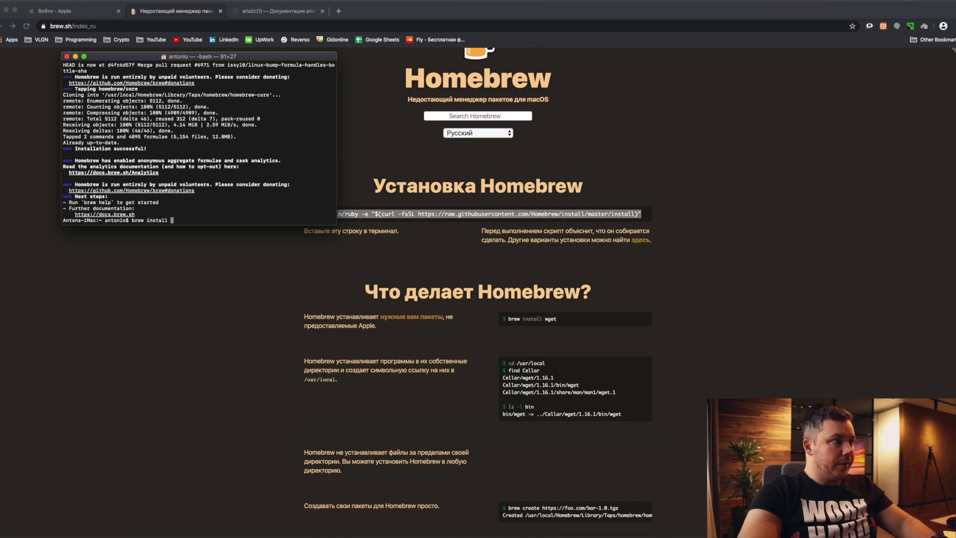
type("aria2")
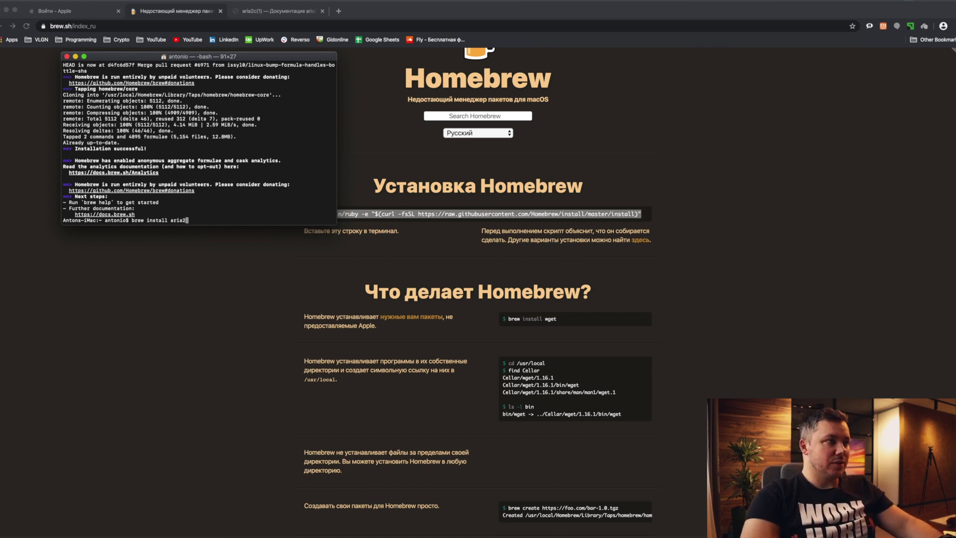
key("Return")
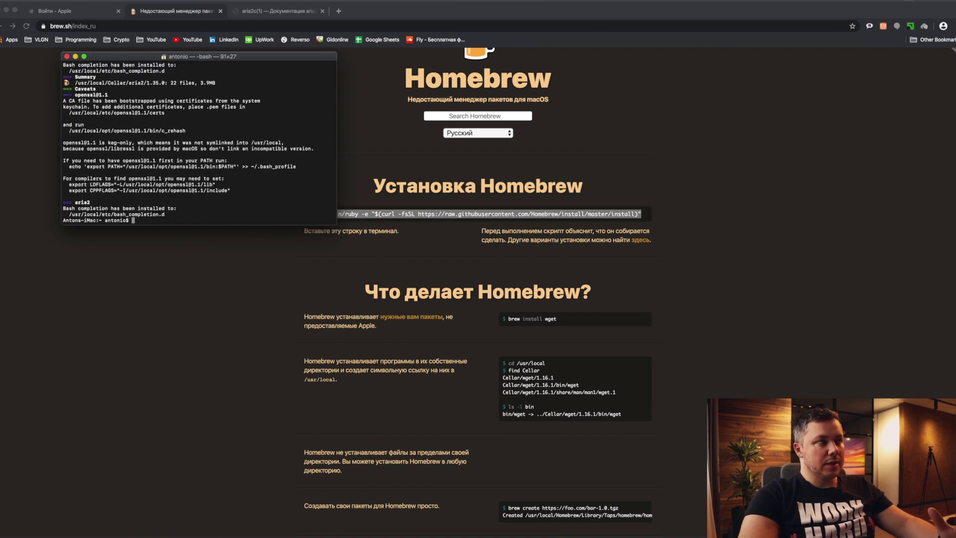
Open the bookmarked xcode-downloader.rb GitHub Gist in a new tab.
left_click(338, 11)
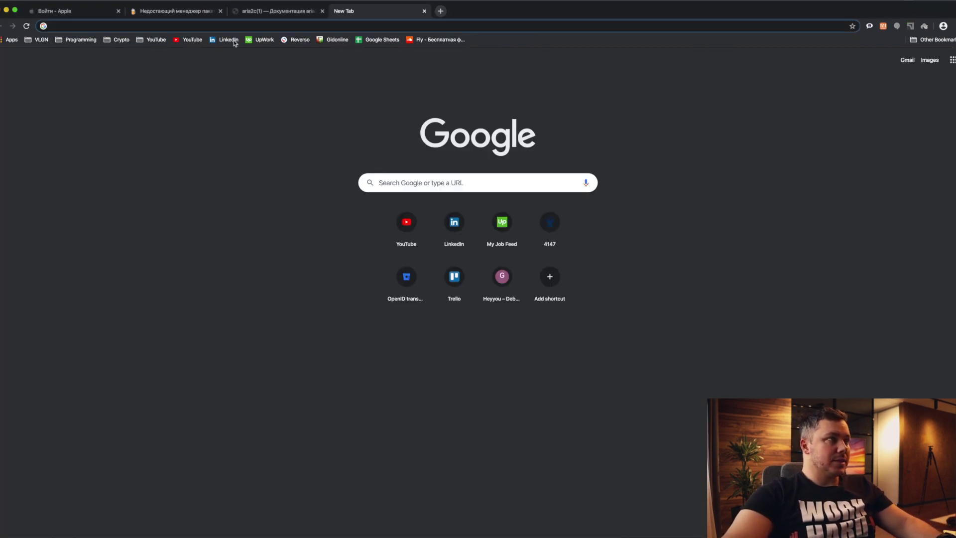
left_click(152, 39)
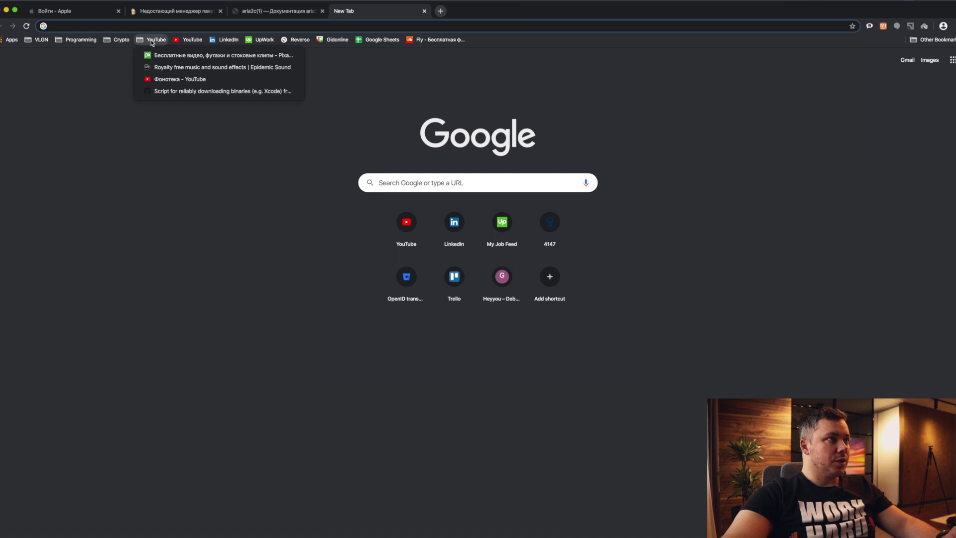
left_click(175, 92)
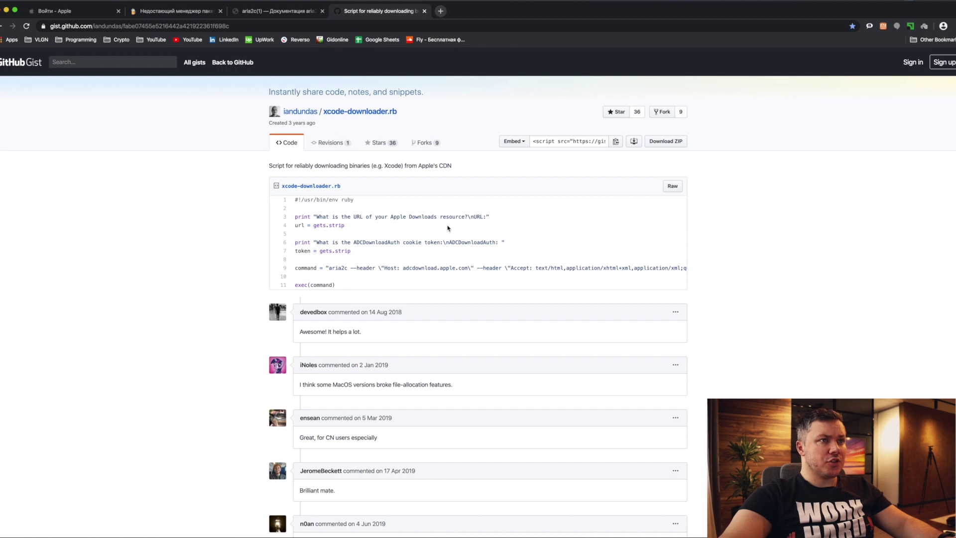
Download the gist as a ZIP and unpack it.
left_click(666, 141)
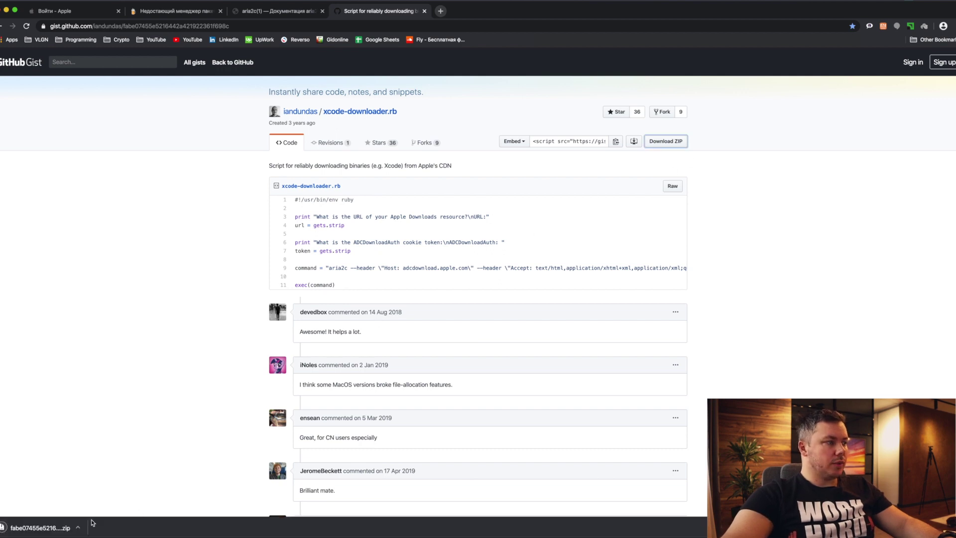
left_click(52, 532)
left_click(358, 95)
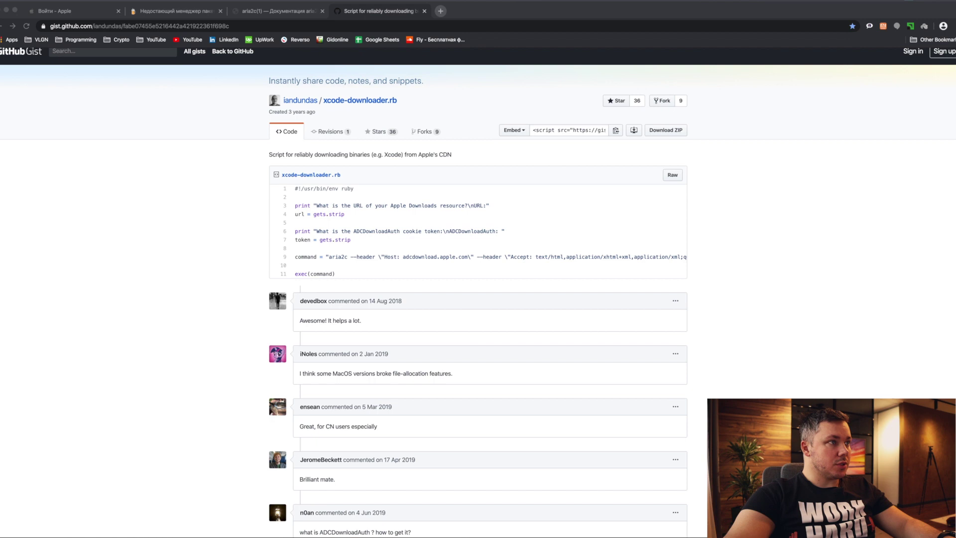
key("super+Tab")
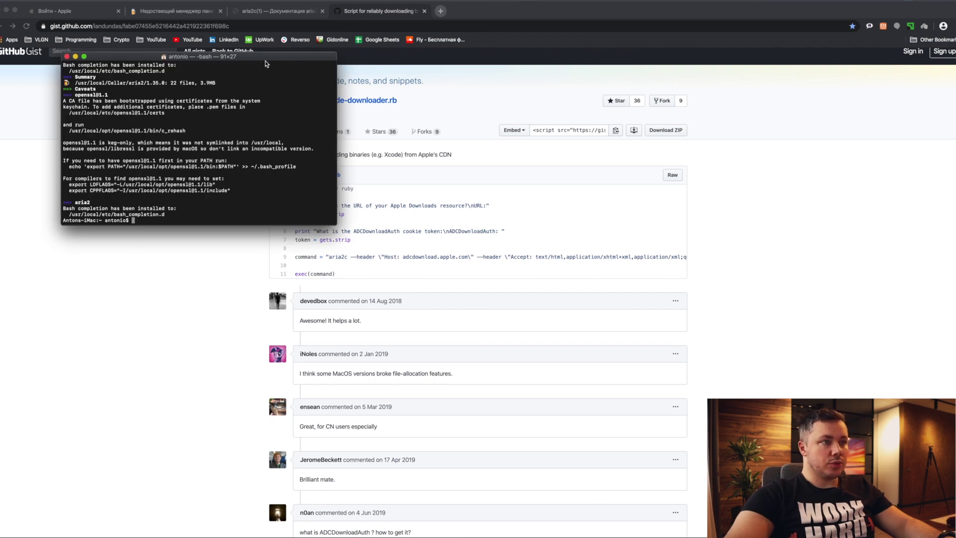
Clear the screen, go to the Desktop folder and run 'ruby xcode-downloader.rb'.
left_click_drag(265, 61, 688, 232)
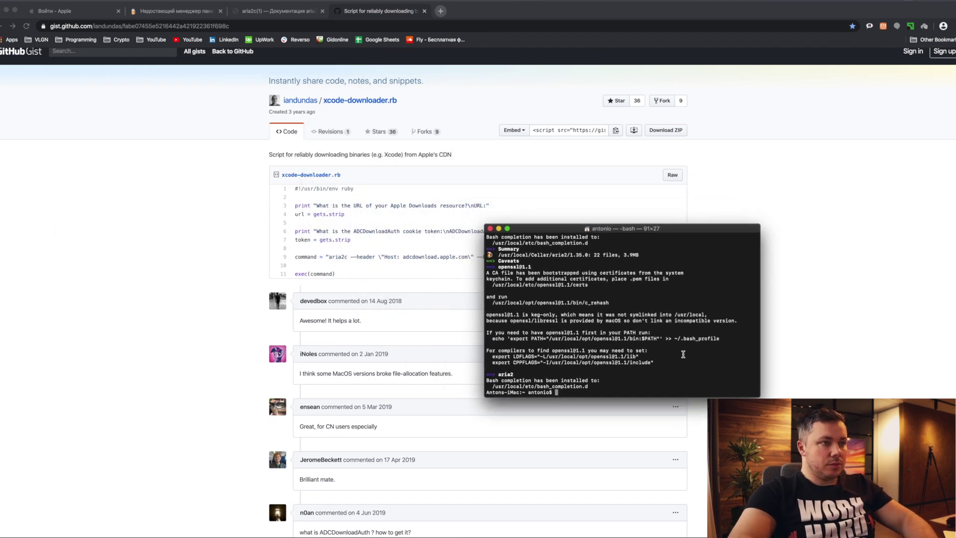
type("clear")
key("Return")
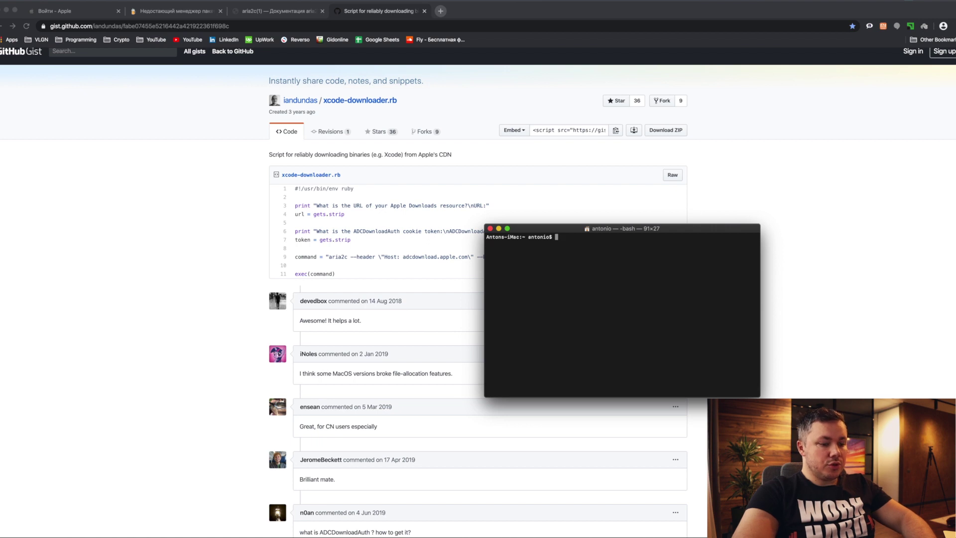
type("cd Desktop/")
key("Return")
type("ls")
key("Return")
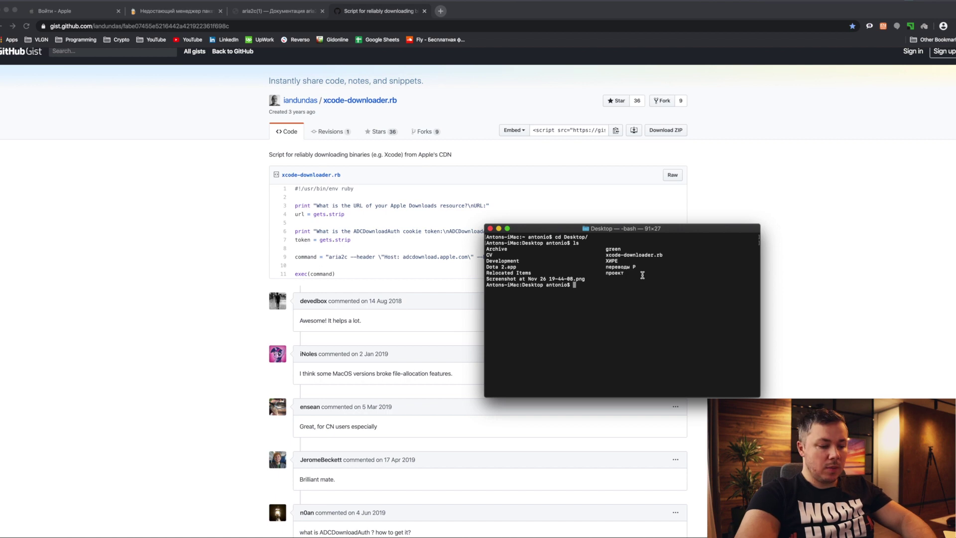
type("ruby xcode-downloader.rb")
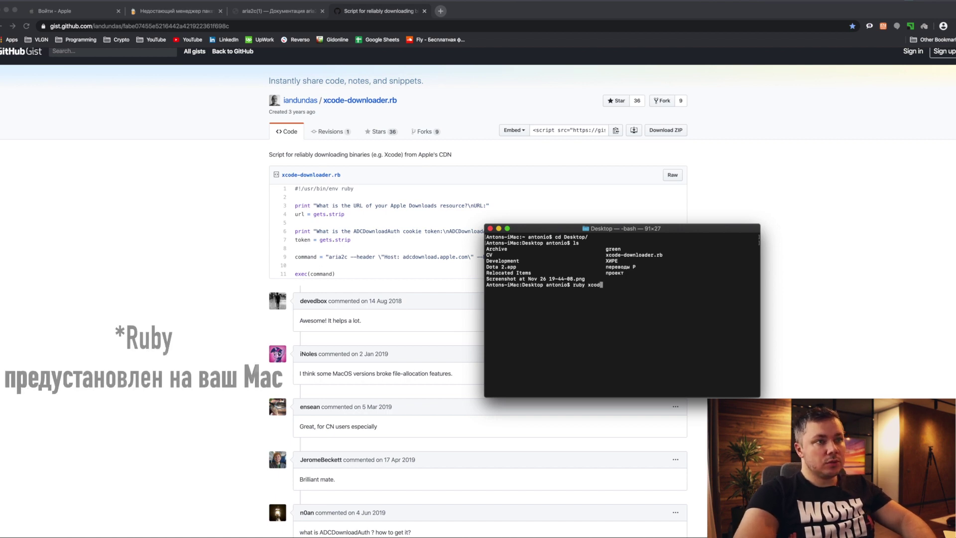
key("Return")
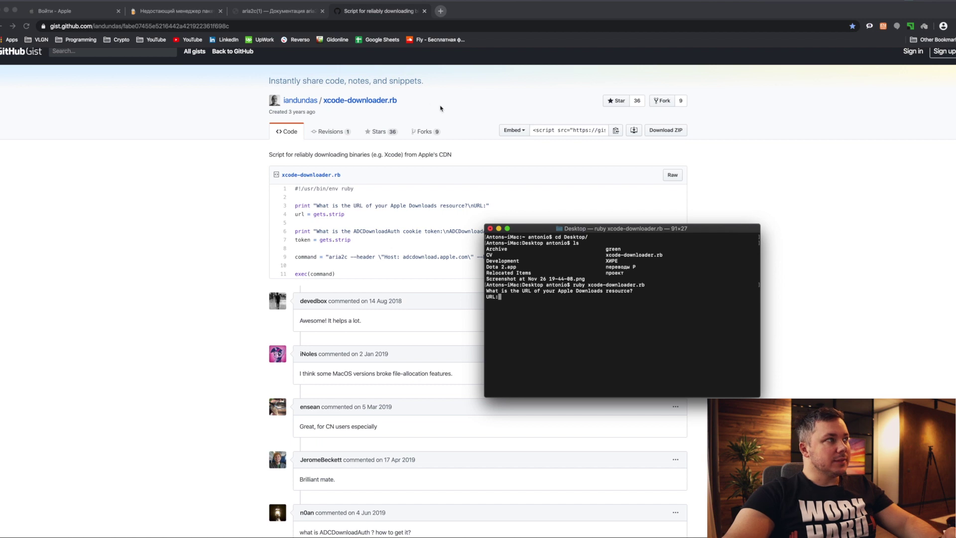
Open Apple Developer's More Downloads list and search it for 'xcode 11'.
left_click(59, 13)
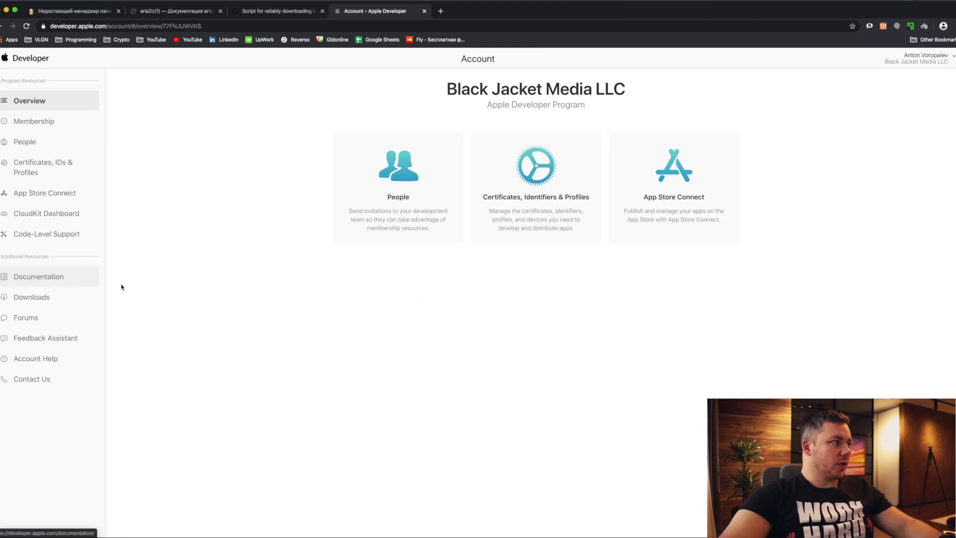
left_click(30, 300)
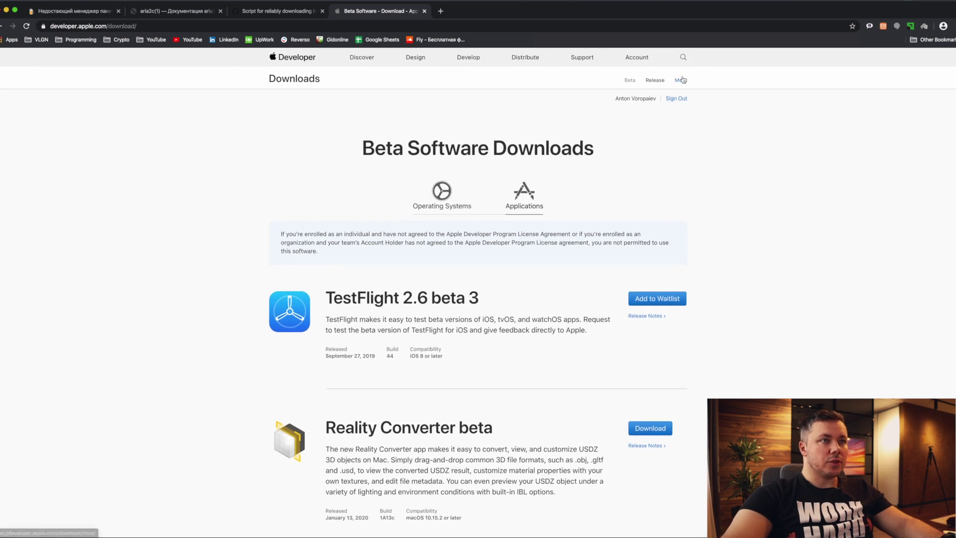
left_click(681, 80)
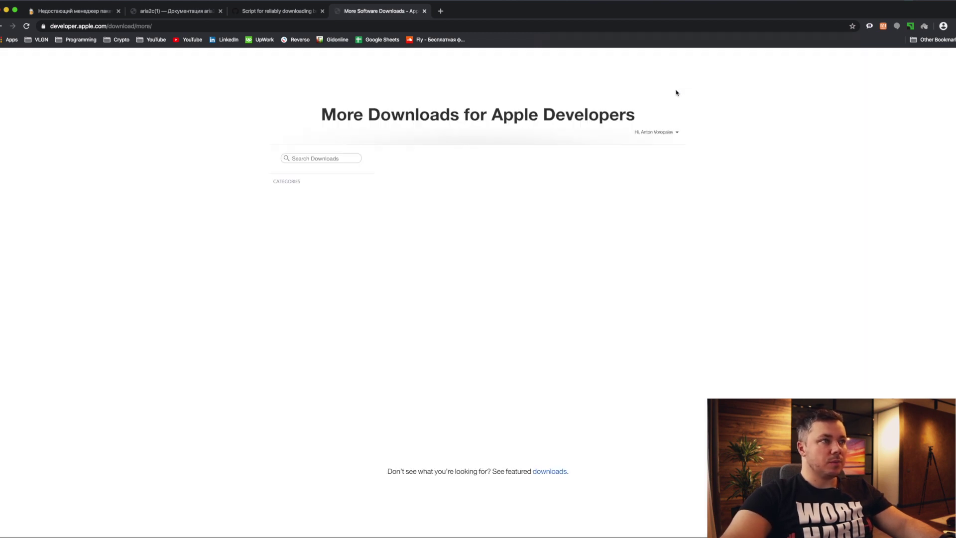
left_click(305, 163)
type("xcode")
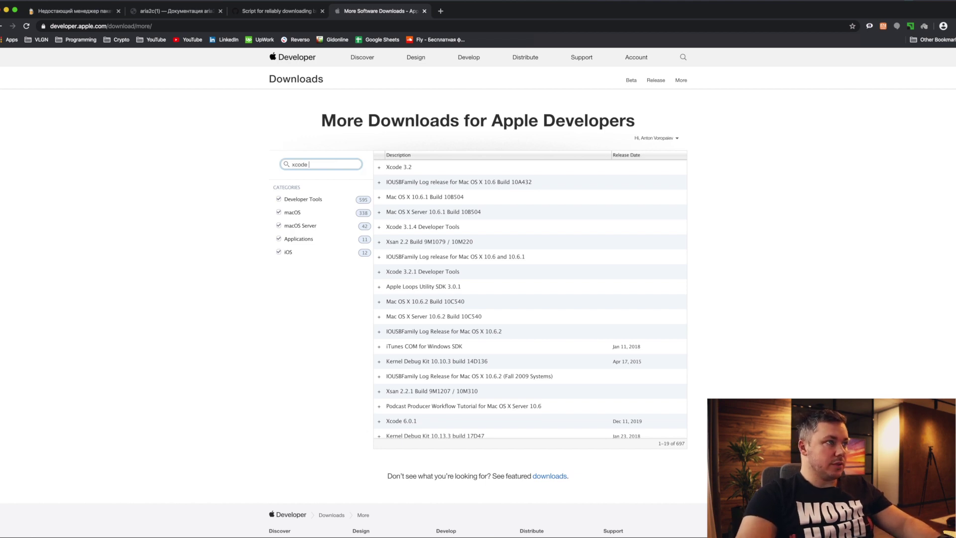
type(" 11")
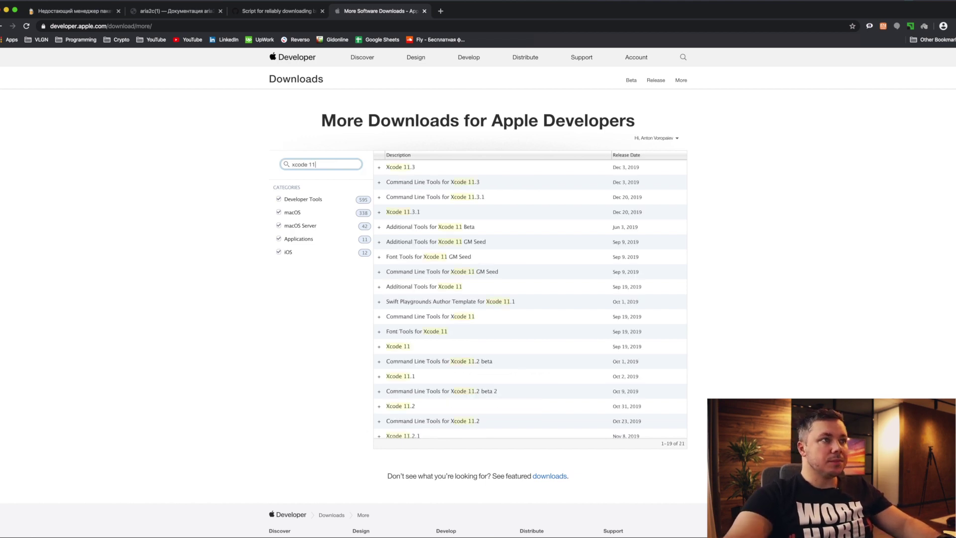
Expand Xcode 11.3 and copy the Xcode_11.3.xip download link address.
left_click(400, 168)
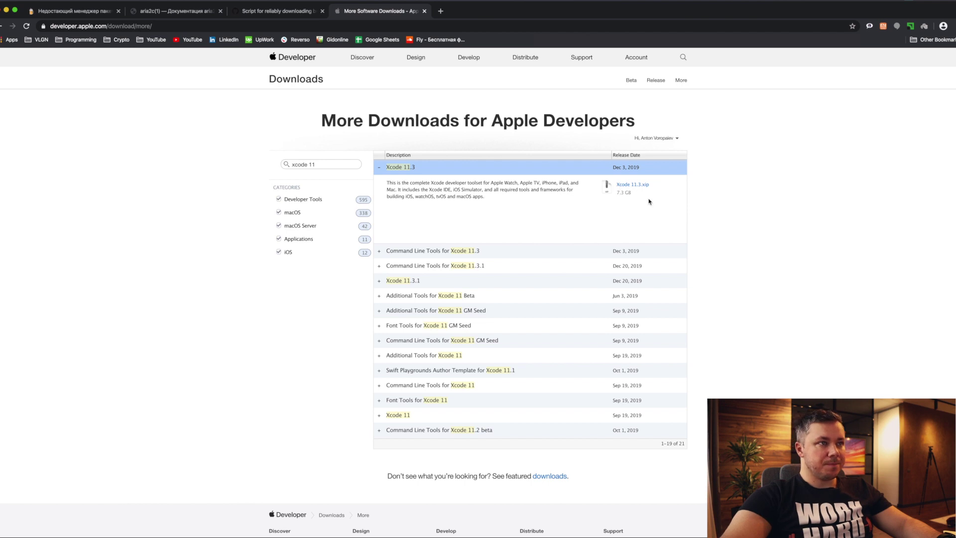
scroll(643, 190, "down", 1)
right_click(631, 176)
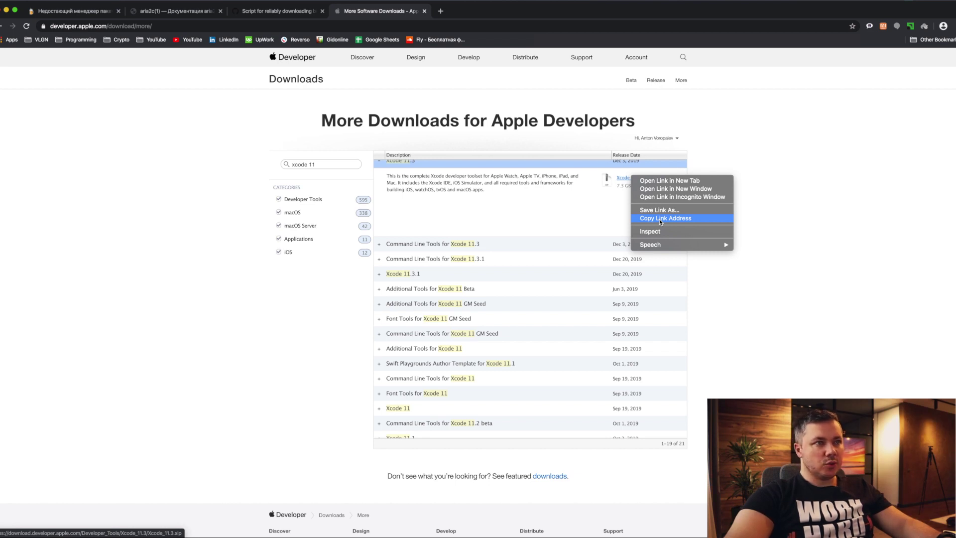
left_click(659, 219)
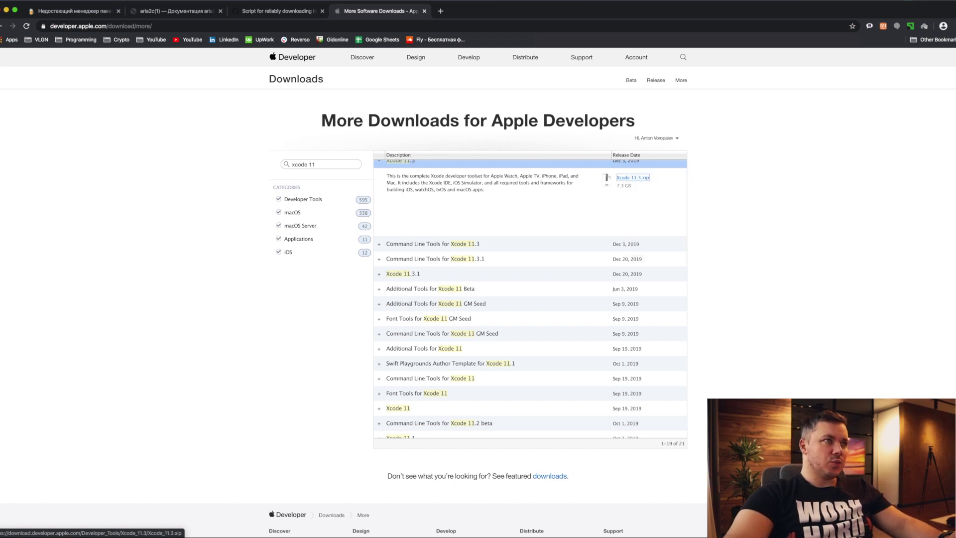
Paste the Xcode 11.3 link into a new tab, change https to http, and select it for copying.
left_click(441, 11)
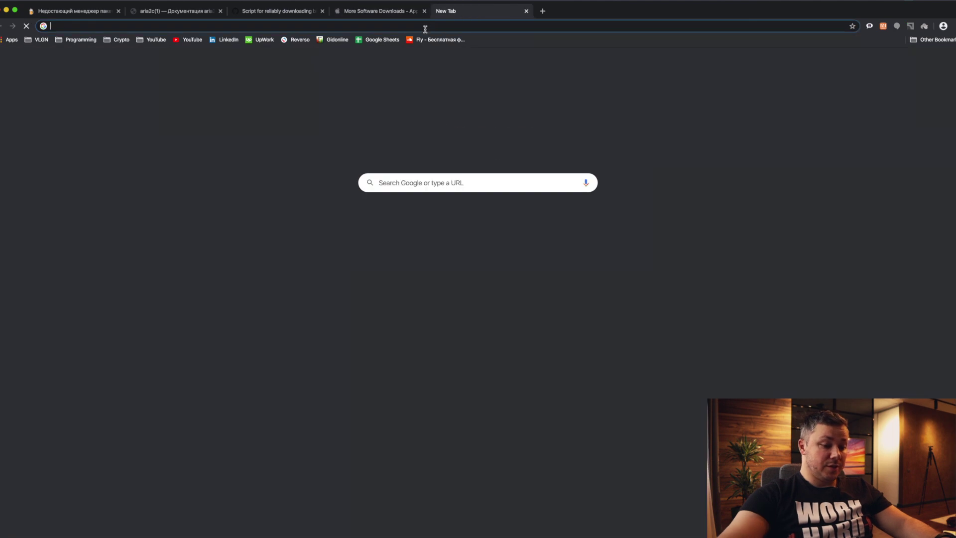
key("super+v")
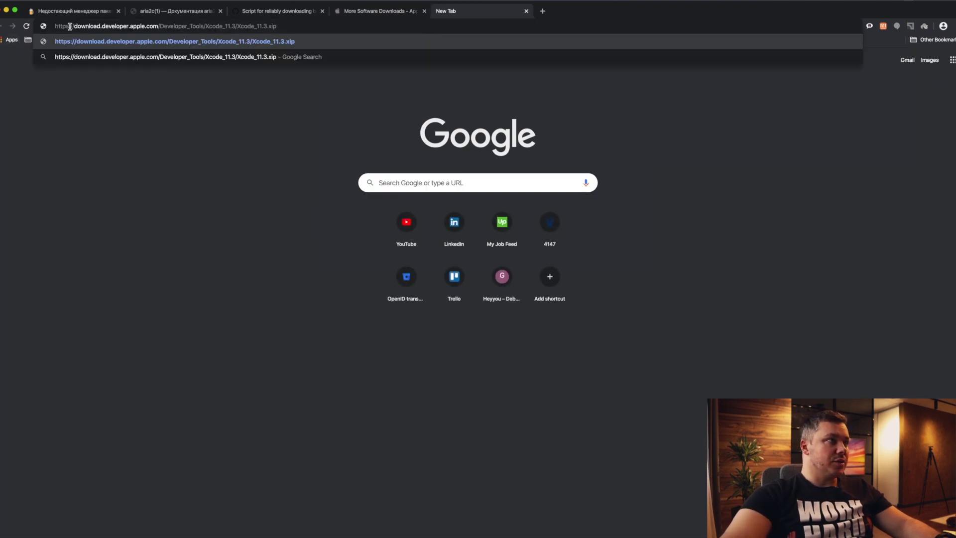
key("shift+Left")
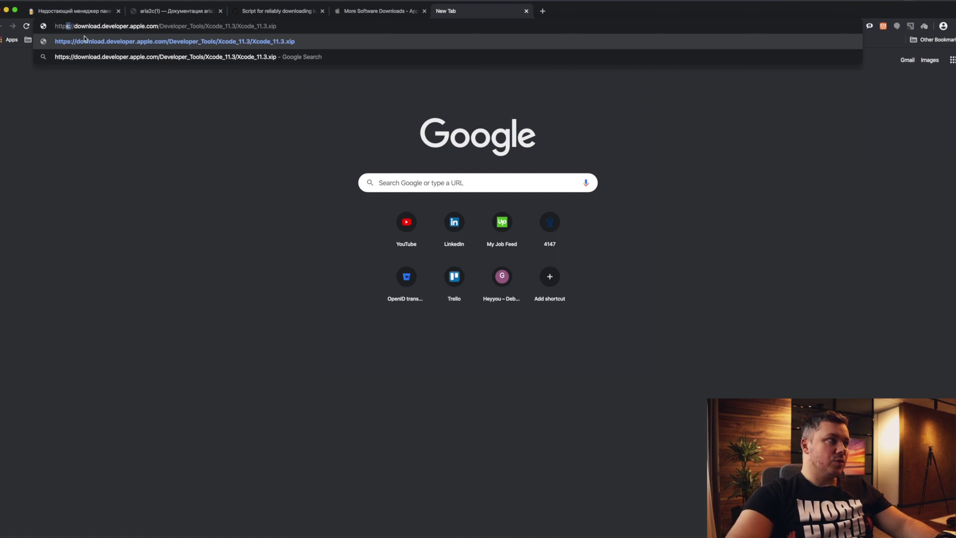
key("BackSpace")
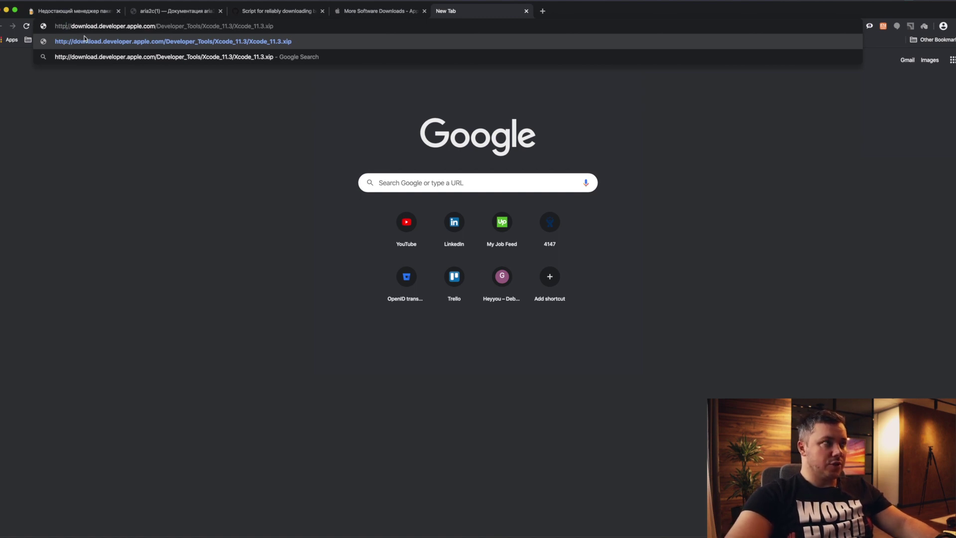
key("super+a")
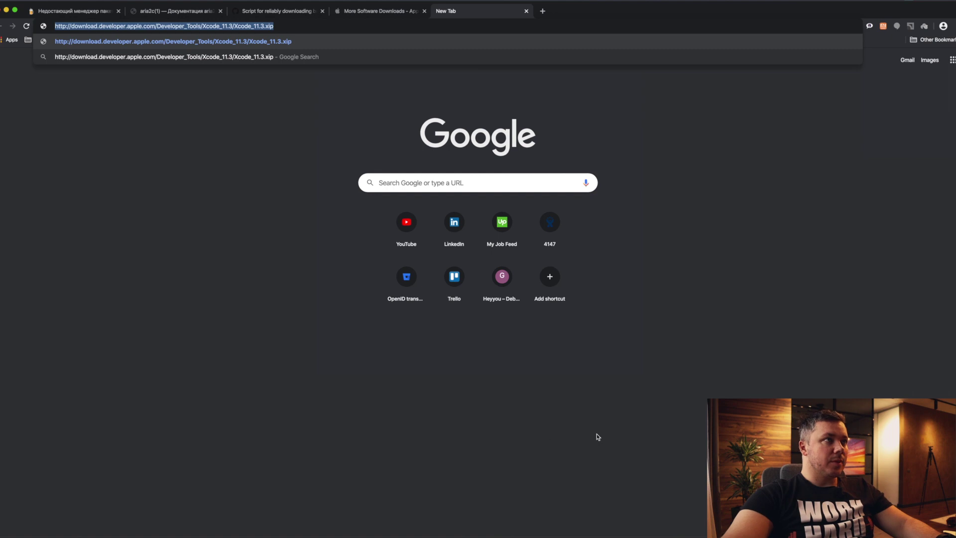
left_click(378, 14)
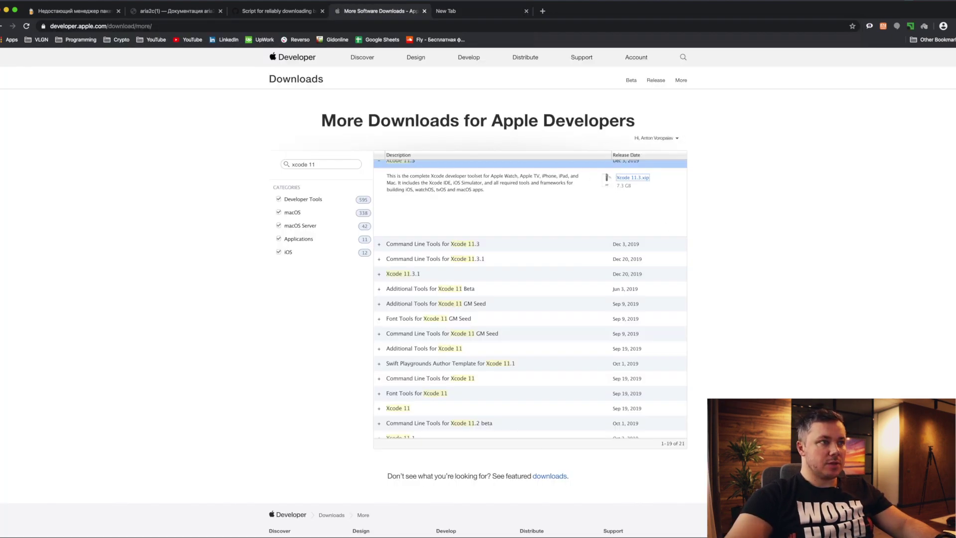
Paste the http Xcode_11.3.xip URL at the script's URL: prompt and submit it.
key("super+Tab")
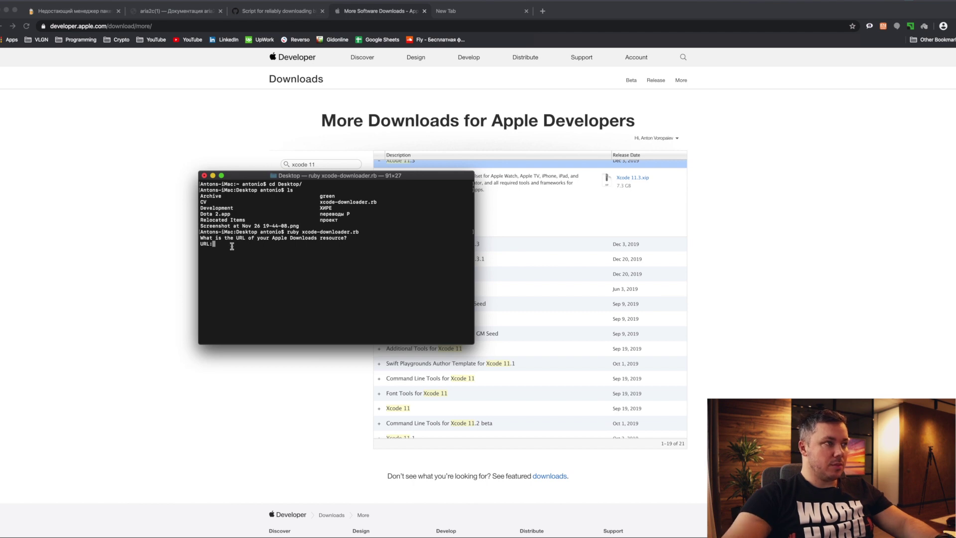
key("super+v")
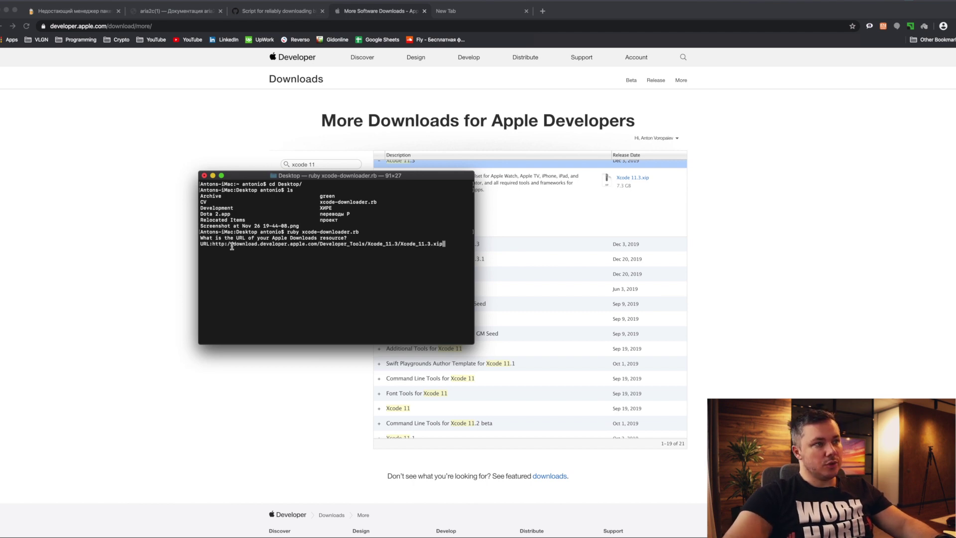
key("Return")
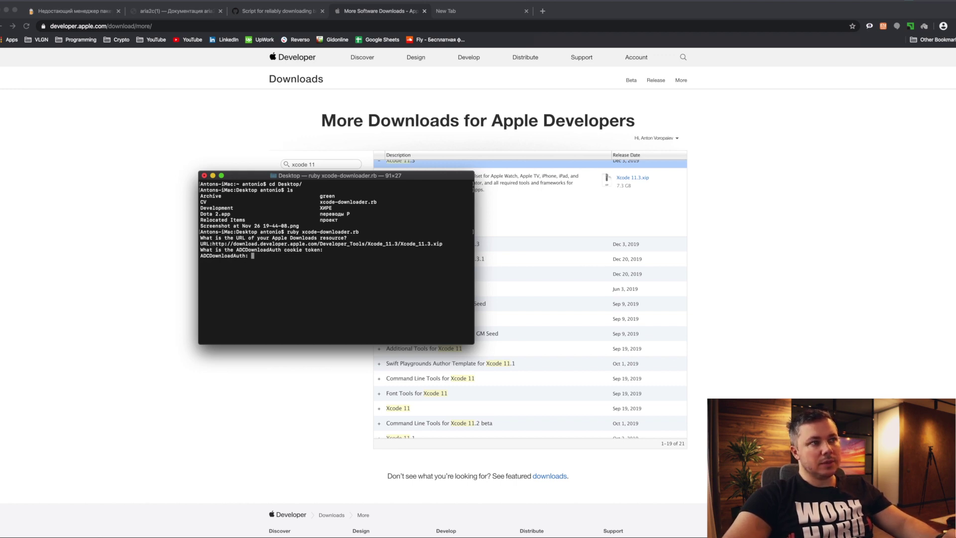
left_click(94, 147)
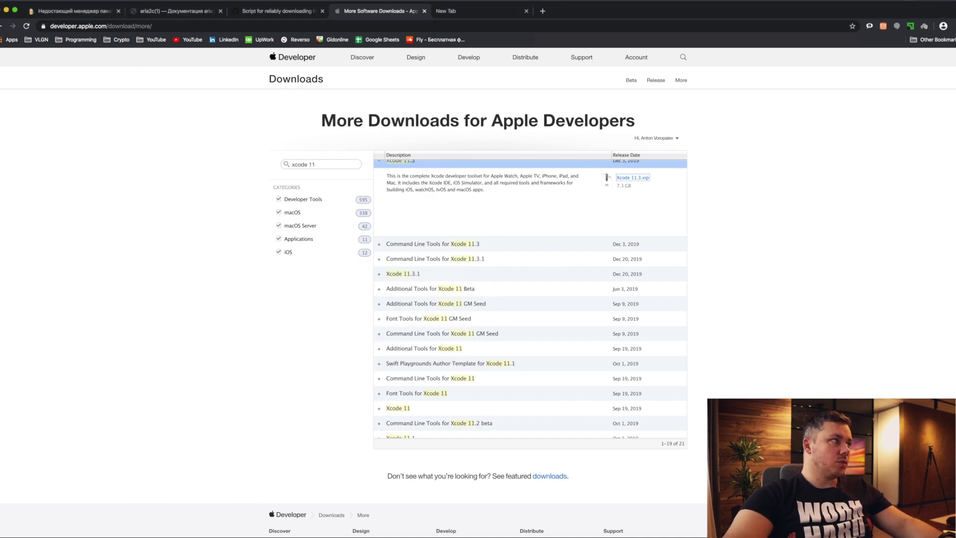
Open Chrome's Developer Tools and switch to the Application panel.
left_click(75, 2)
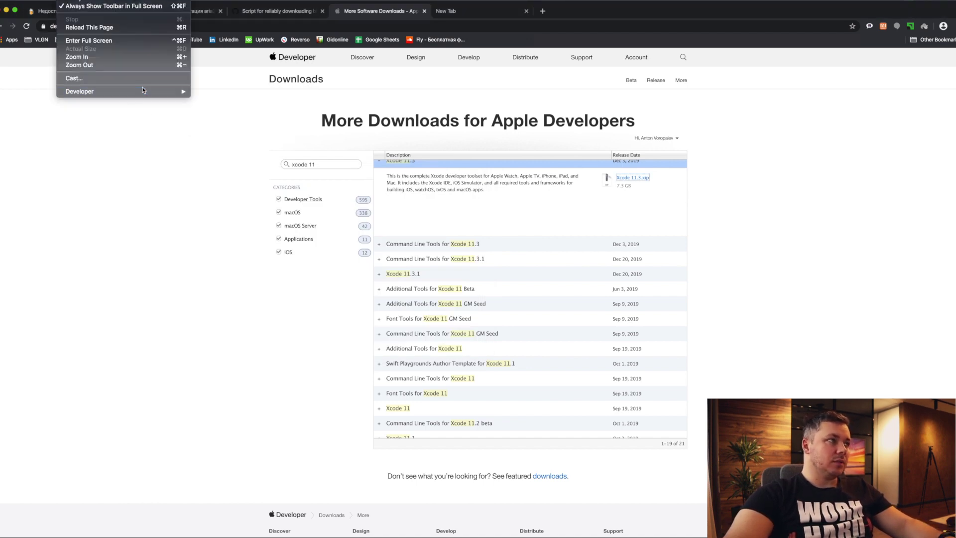
mouse_move(124, 91)
left_click(219, 98)
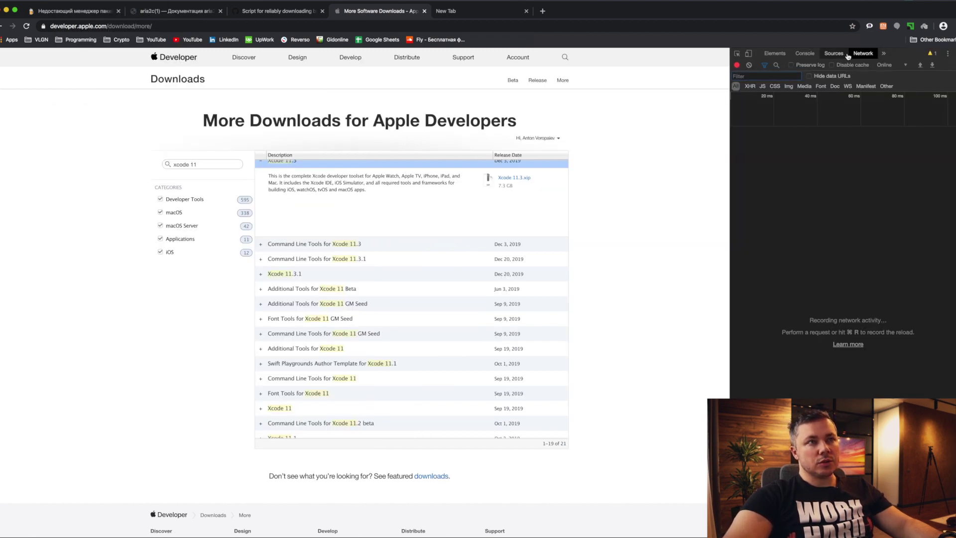
left_click(886, 55)
left_click(900, 80)
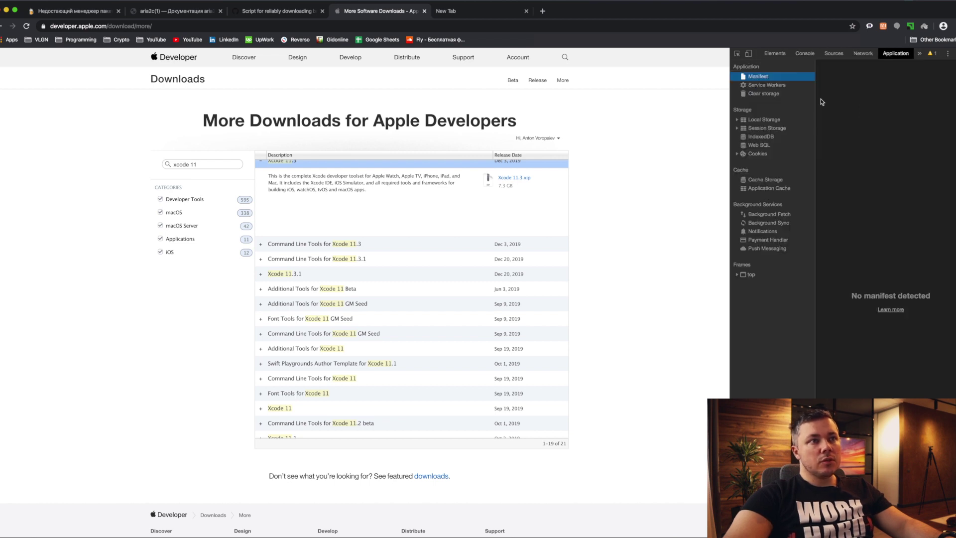
Show the developer.apple.com cookies and select the ADCDownloadAuth cookie value.
left_click(748, 155)
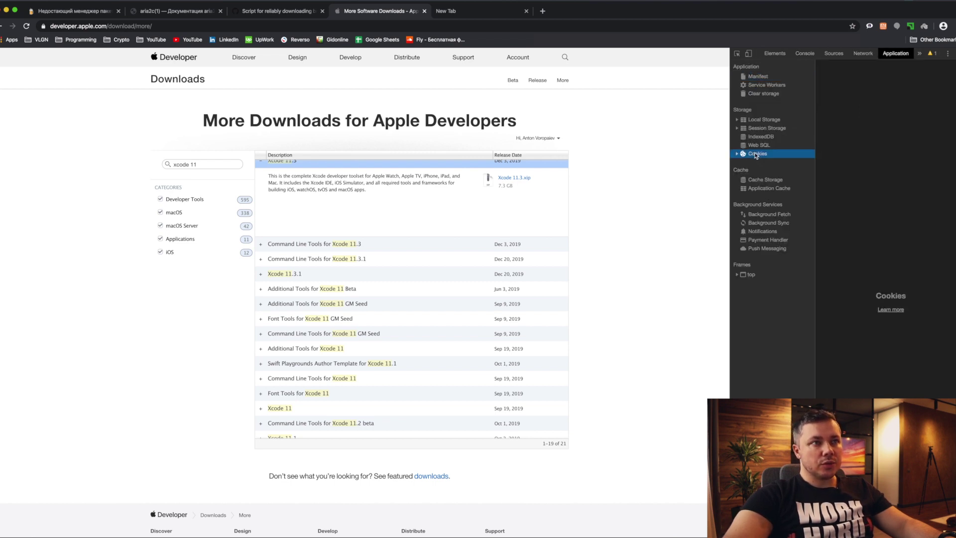
left_click(737, 154)
left_click(779, 163)
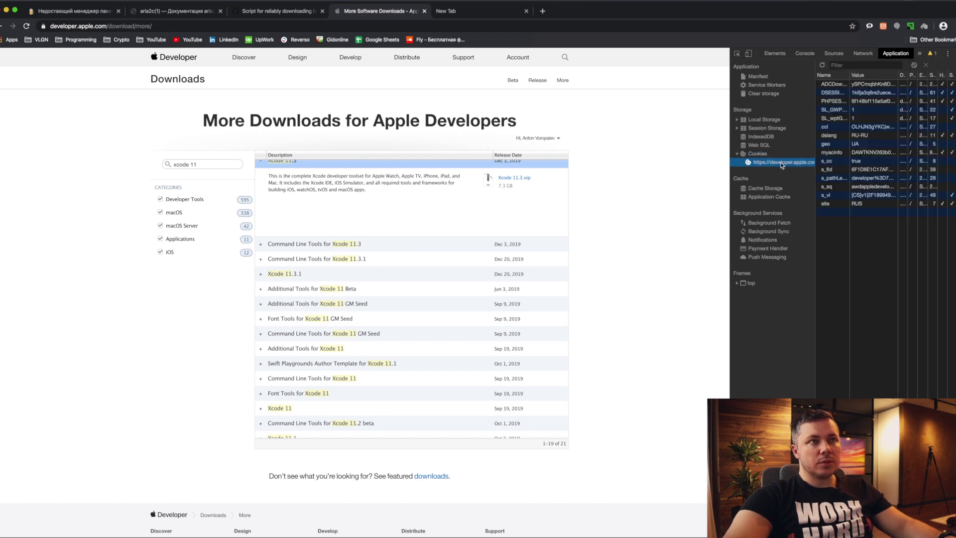
left_click_drag(850, 109, 869, 107)
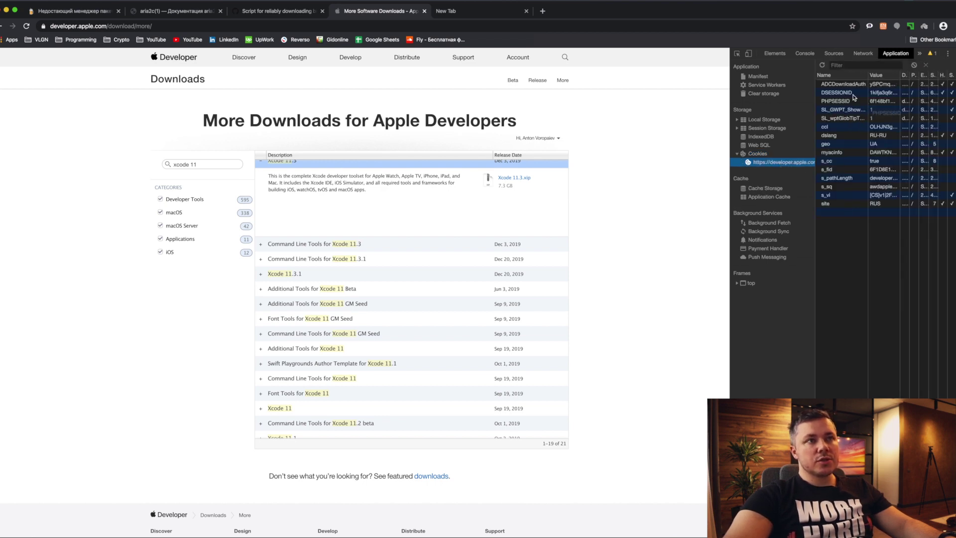
left_click(839, 86)
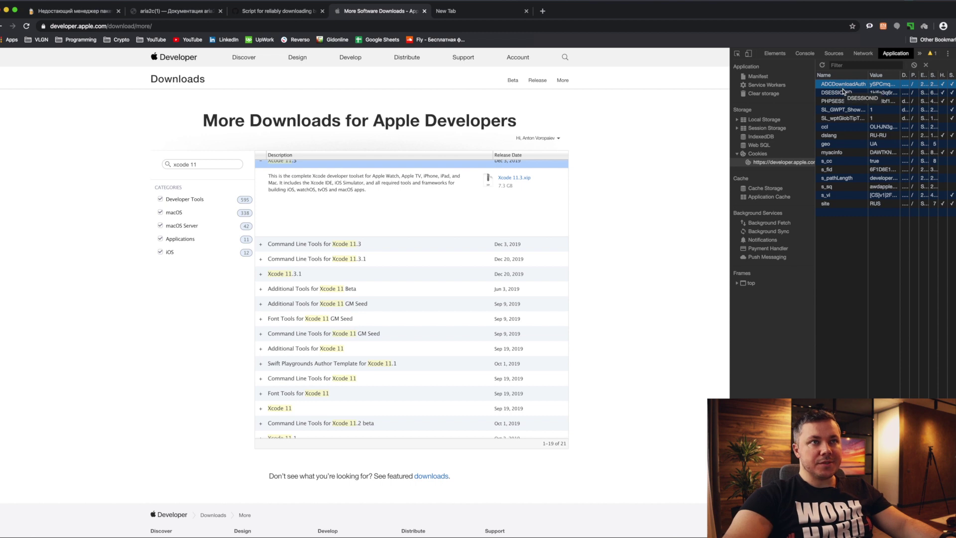
left_click_drag(868, 94, 855, 95)
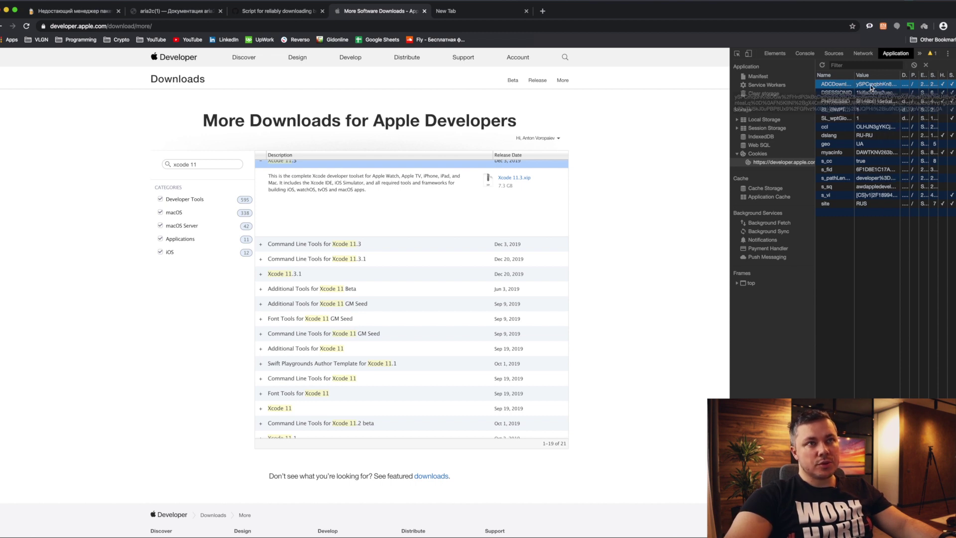
double_click(869, 85)
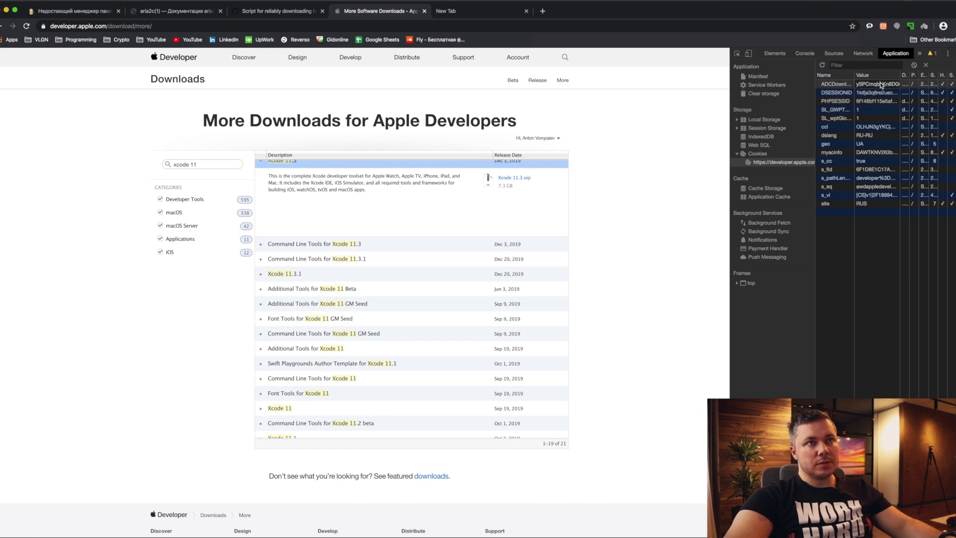
Paste the copied ADCDownloadAuth cookie at the Terminal prompt so aria2c starts downloading Xcode_11.3.xip.
key("super+Tab")
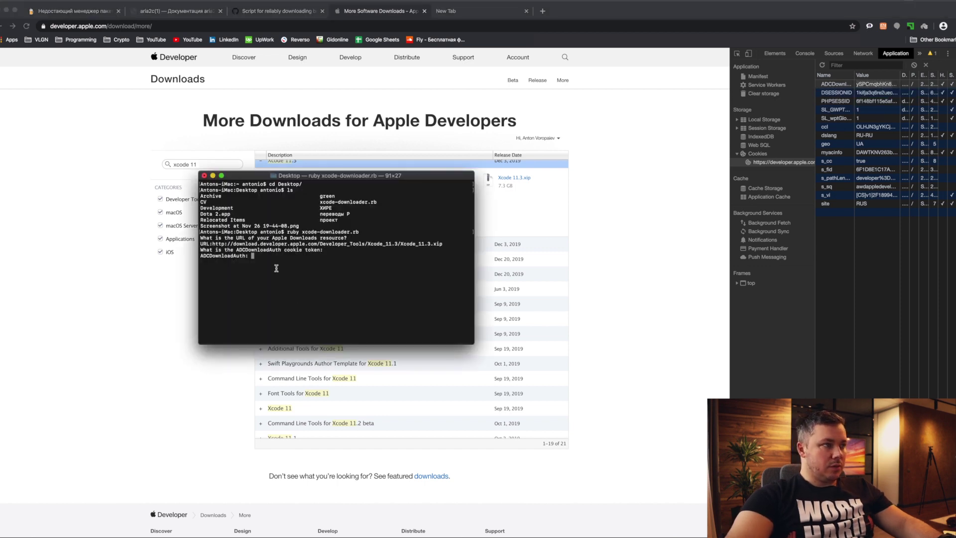
key("super+v")
key("Return")
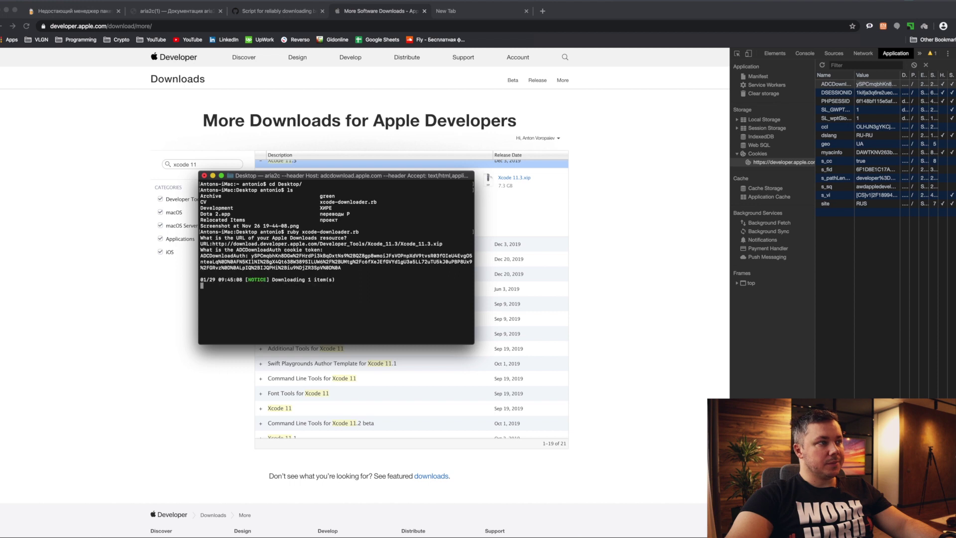